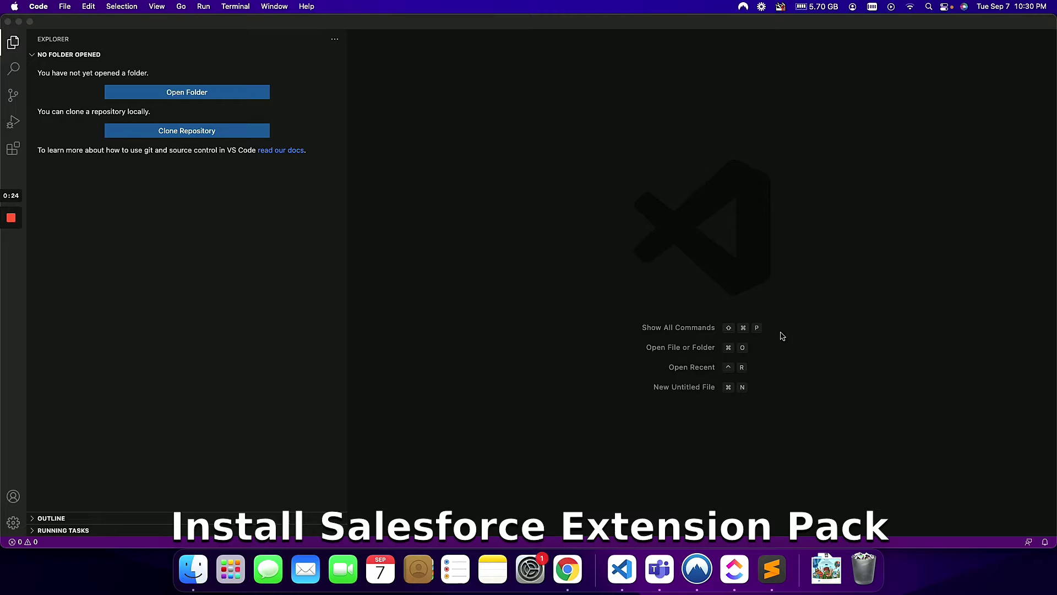
- Open the Extensions view to show the installed, enabled Salesforce Extension Pack
click(13, 149)
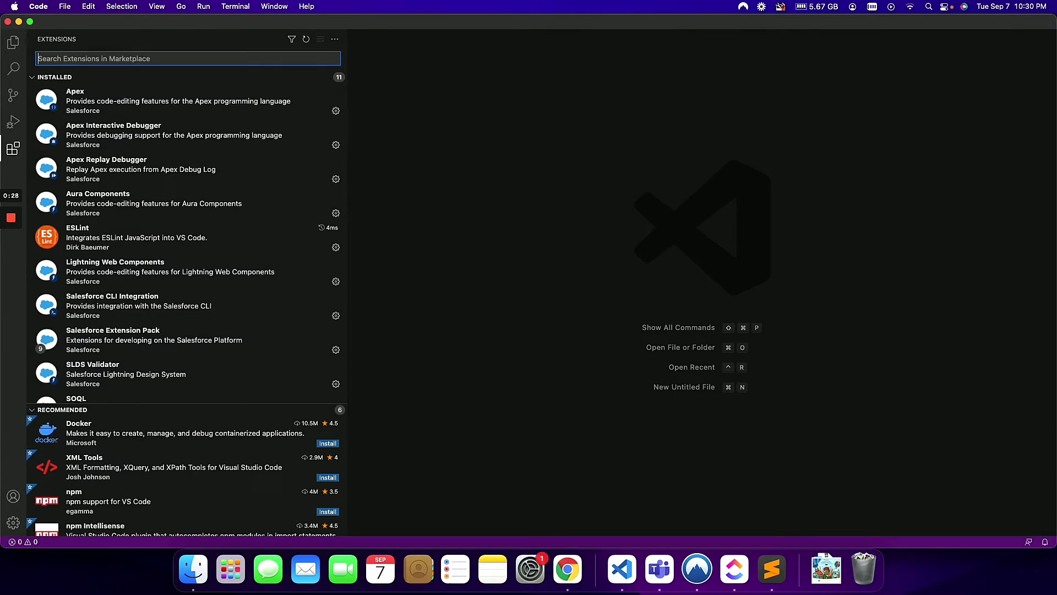
text(Salesforce Extens)
text(ion pack)
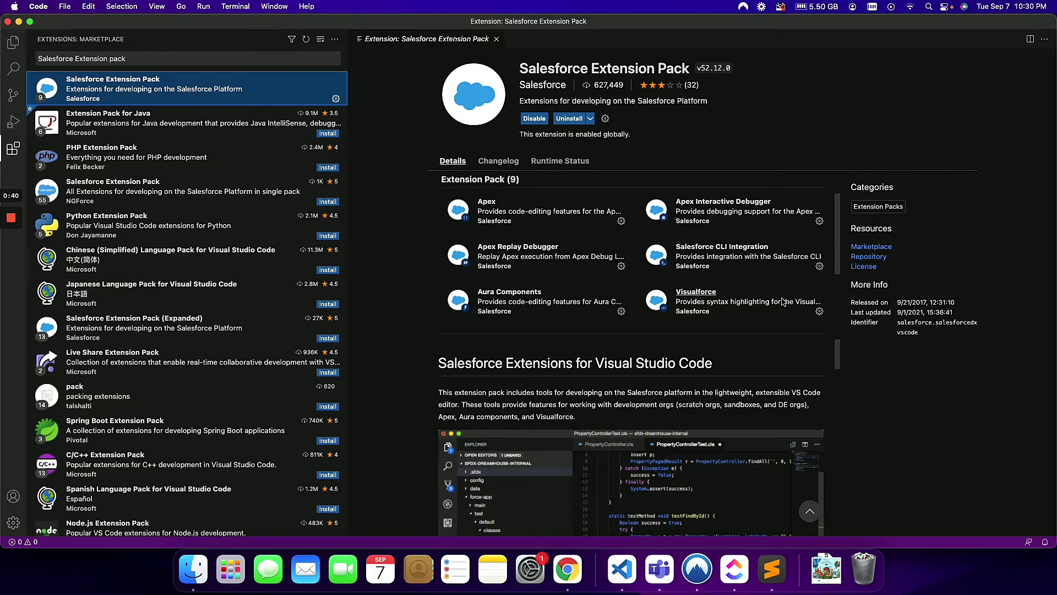
scroll(783, 300, down, 3)
scroll(783, 300, up, 2)
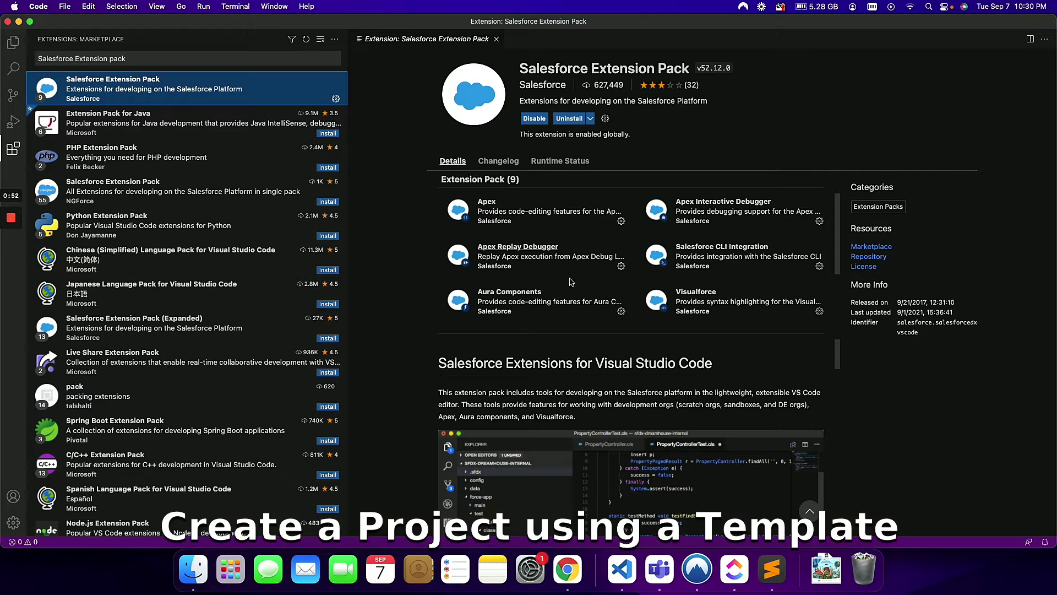
- Create the standard SFDX project SPTechDemo with a manifest using SFDX: Create Project with Manifest
click(156, 7)
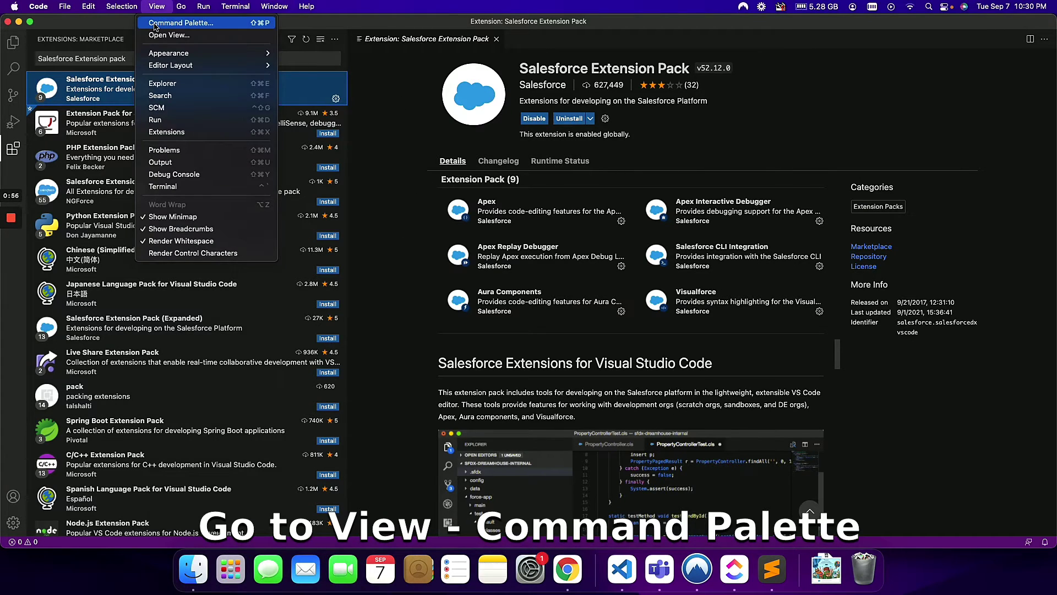
click(156, 23)
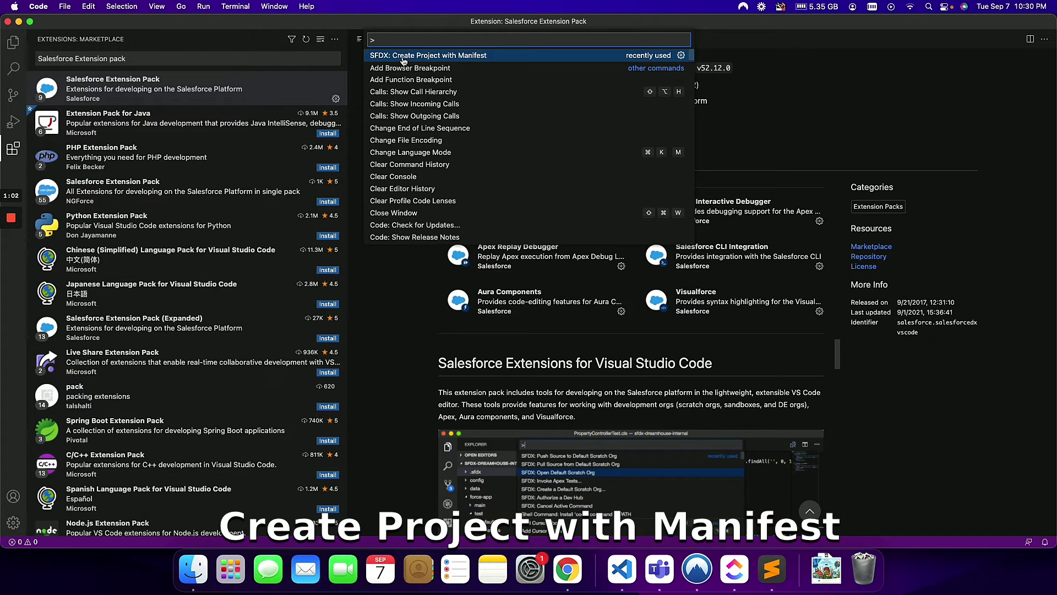
click(404, 56)
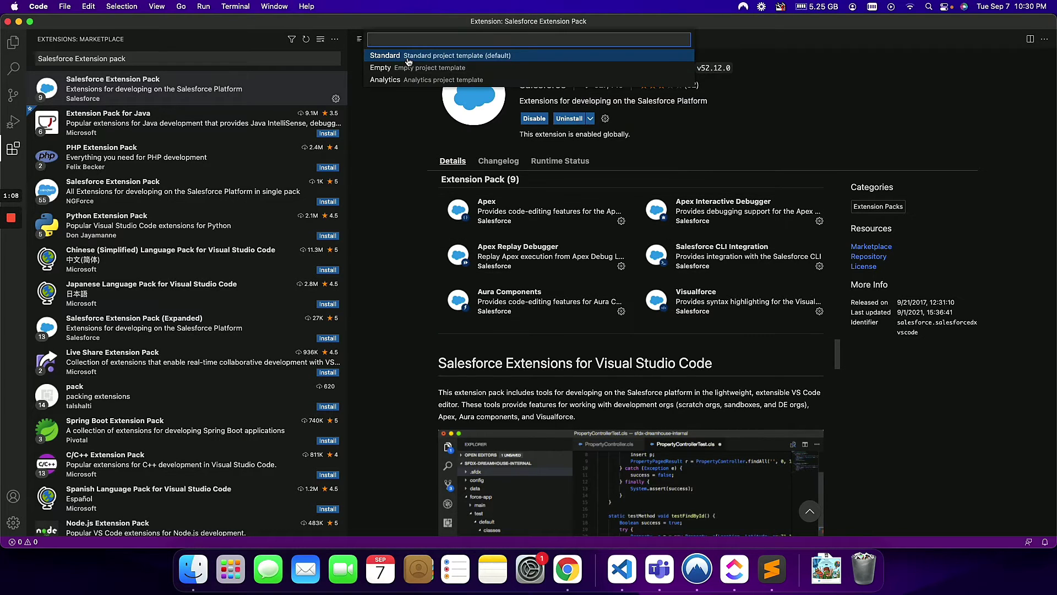
click(407, 57)
text(SPTech)
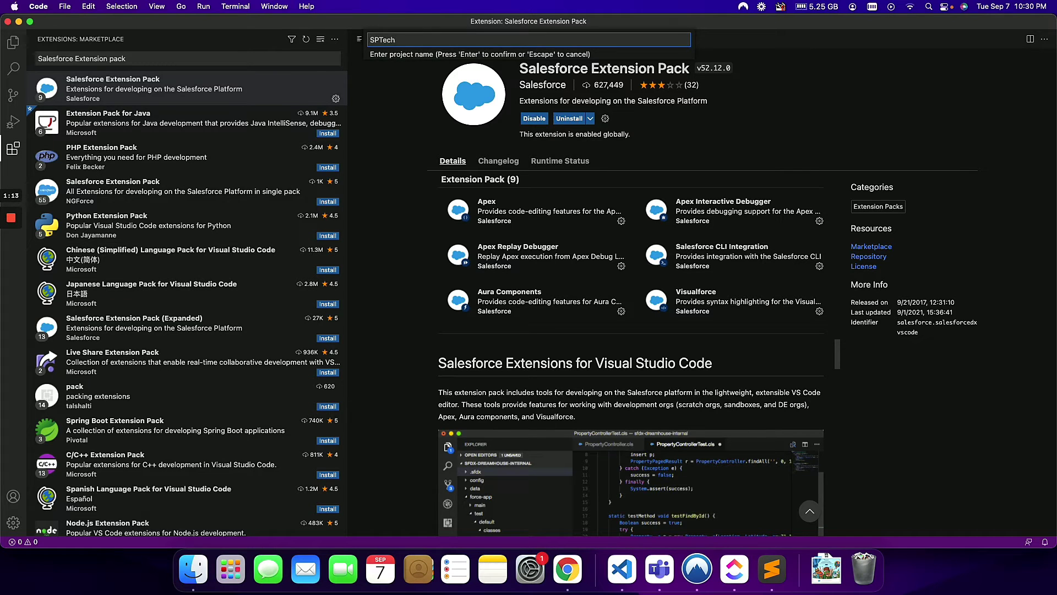
key(Return)
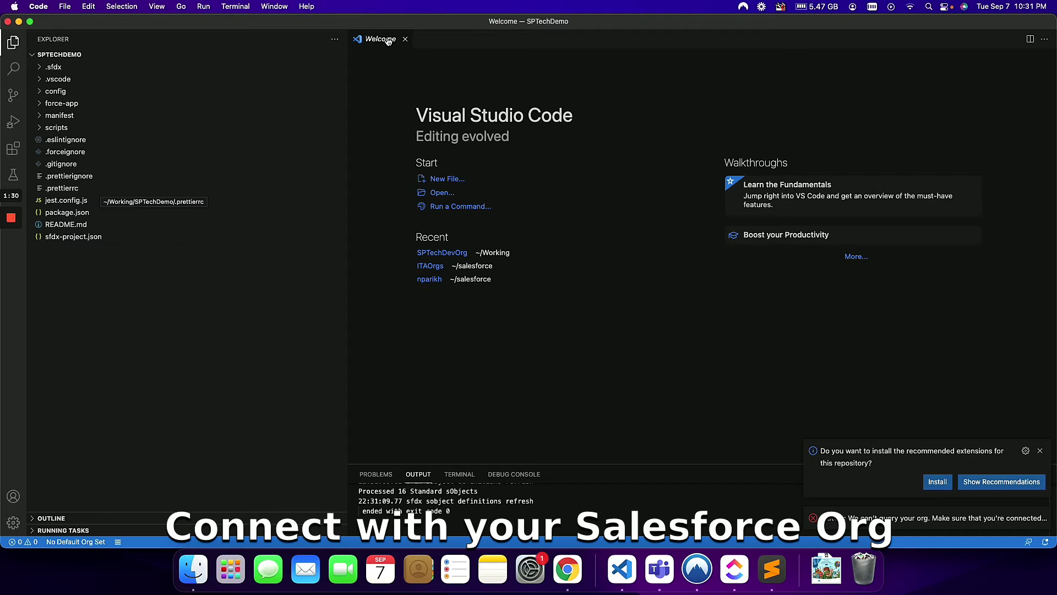
- Run SFDX: Authorize an Org against the sandbox login URL with alias SPTechDemo
click(158, 8)
click(188, 25)
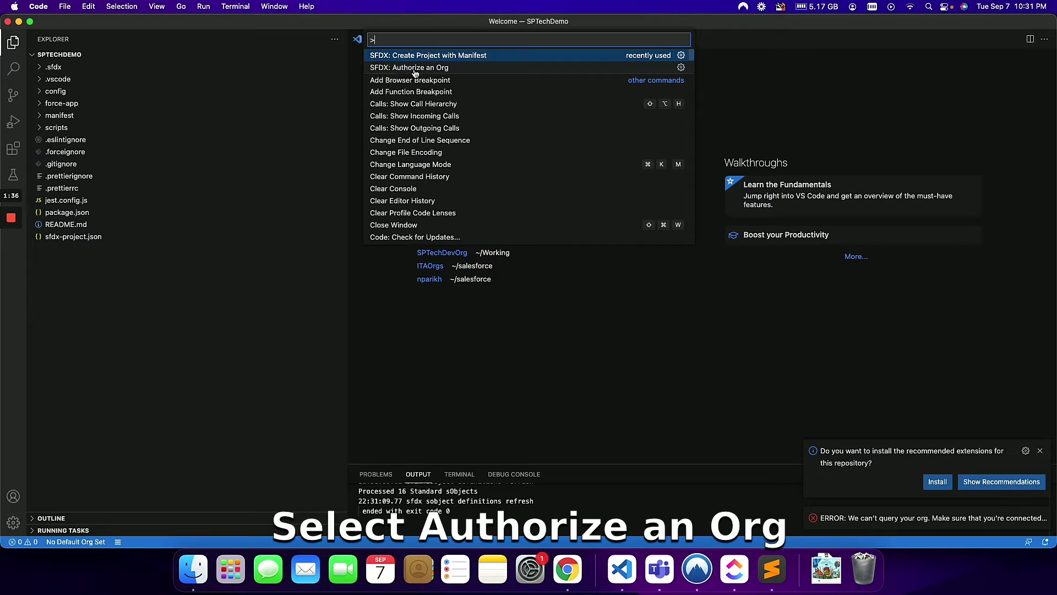
click(397, 71)
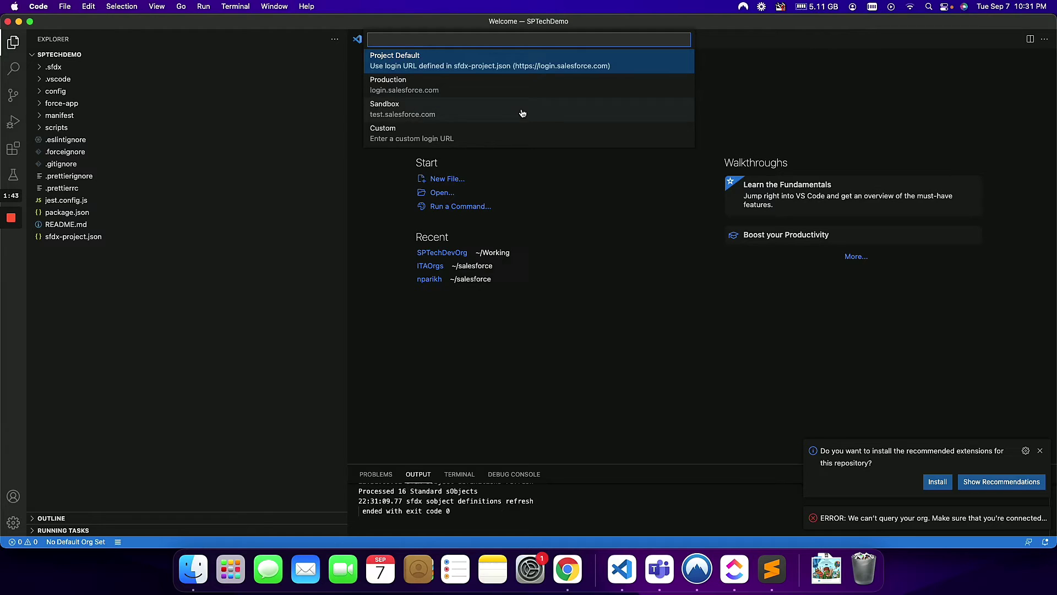
click(387, 113)
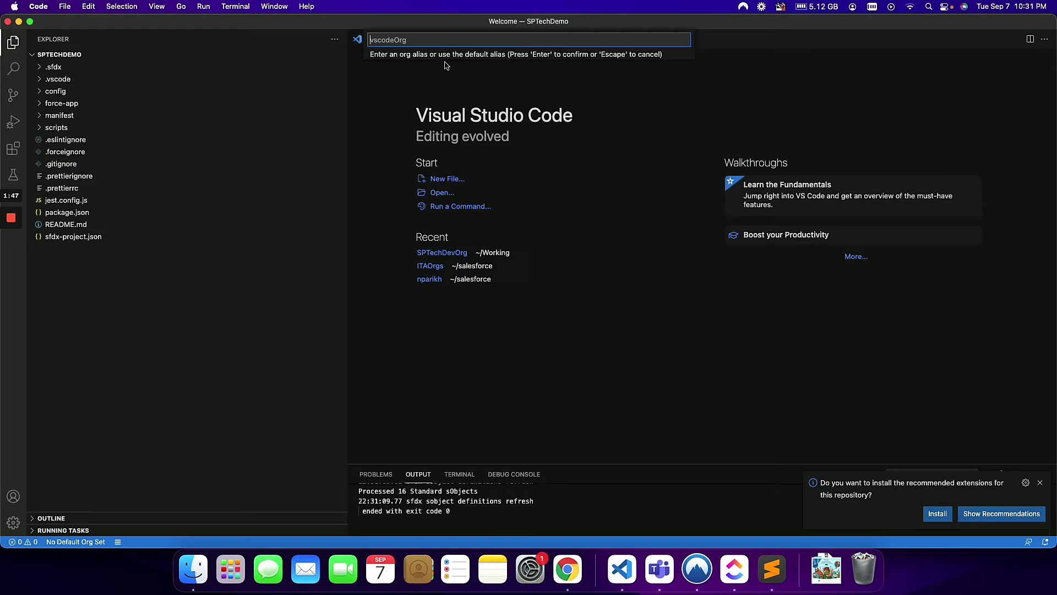
text(SPTechDemo)
key(Return)
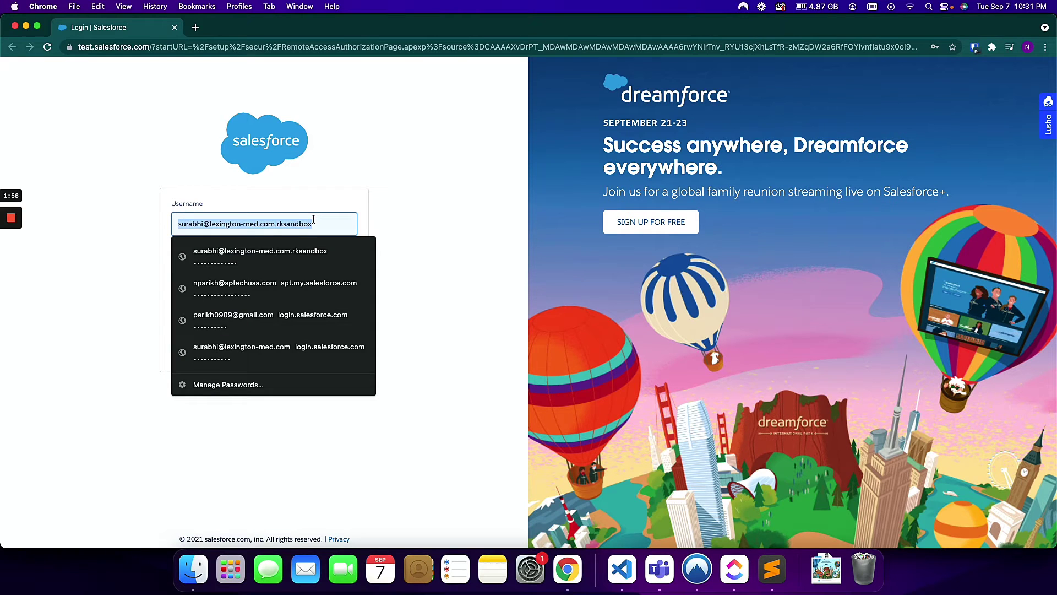
- Log in to the sandbox with the saved username and return to VS Code
click(248, 285)
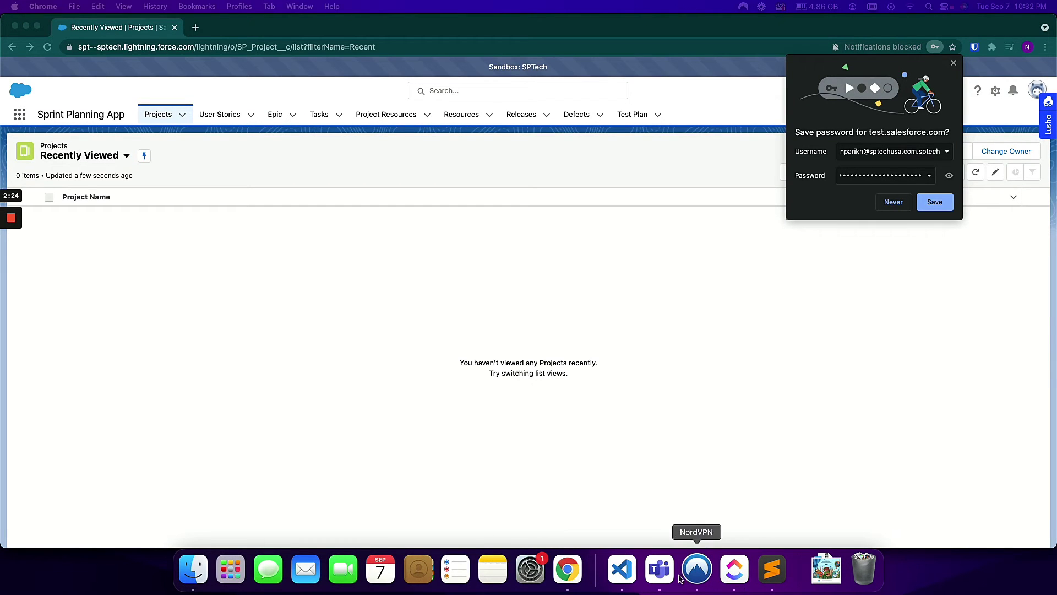
click(622, 570)
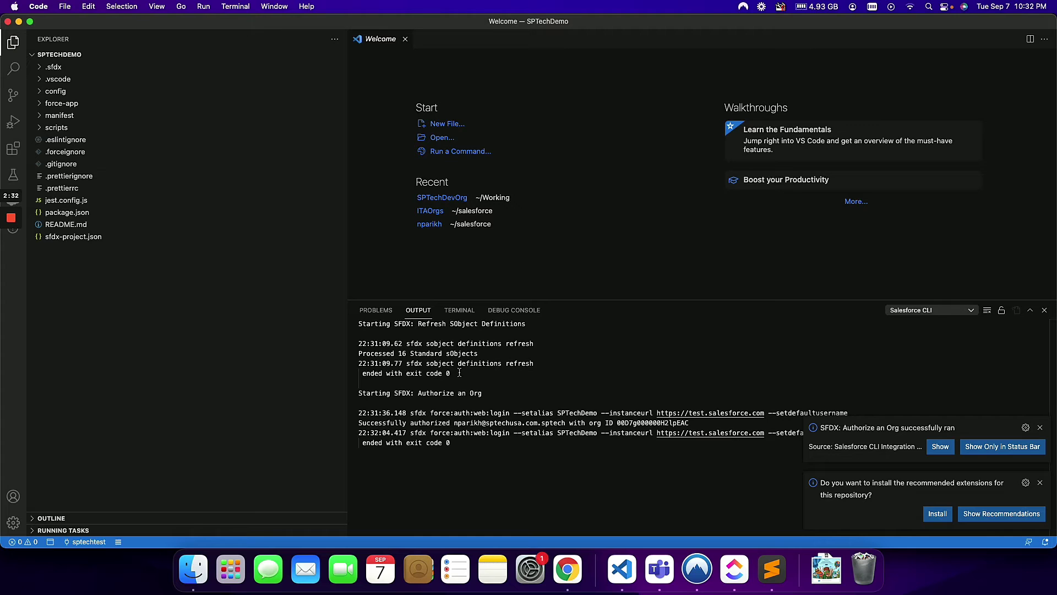
- Open manifest/package.xml and run SFDX: Retrieve Source in Manifest from Org
click(42, 120)
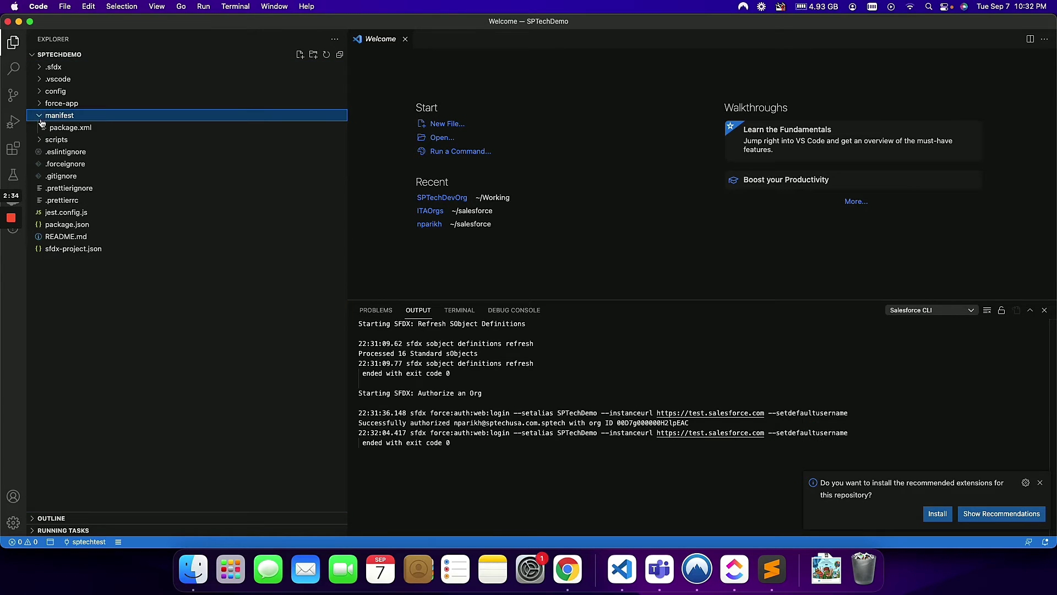
click(59, 128)
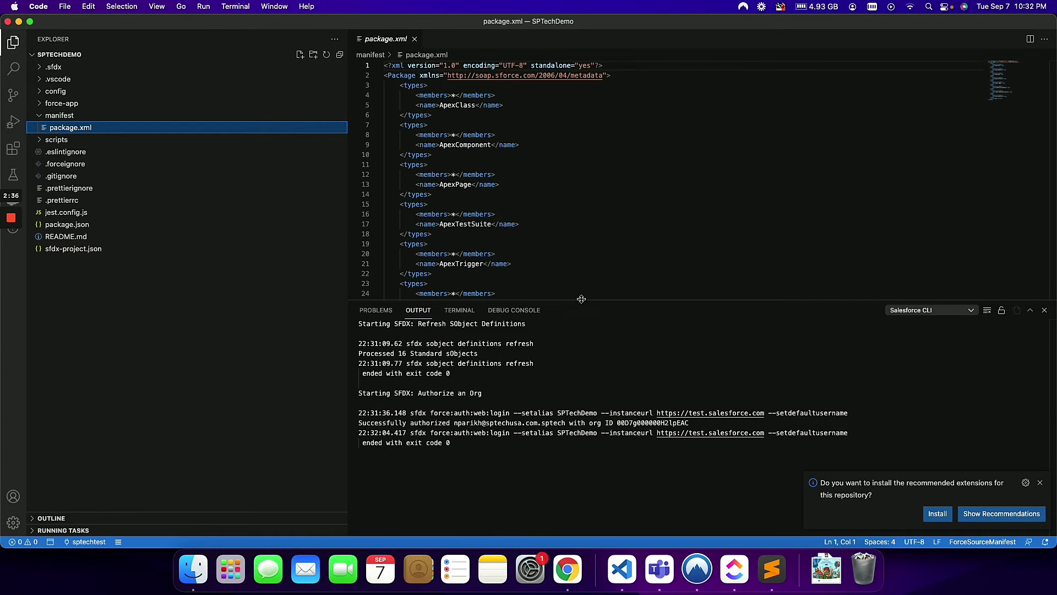
drag(583, 303, 617, 466)
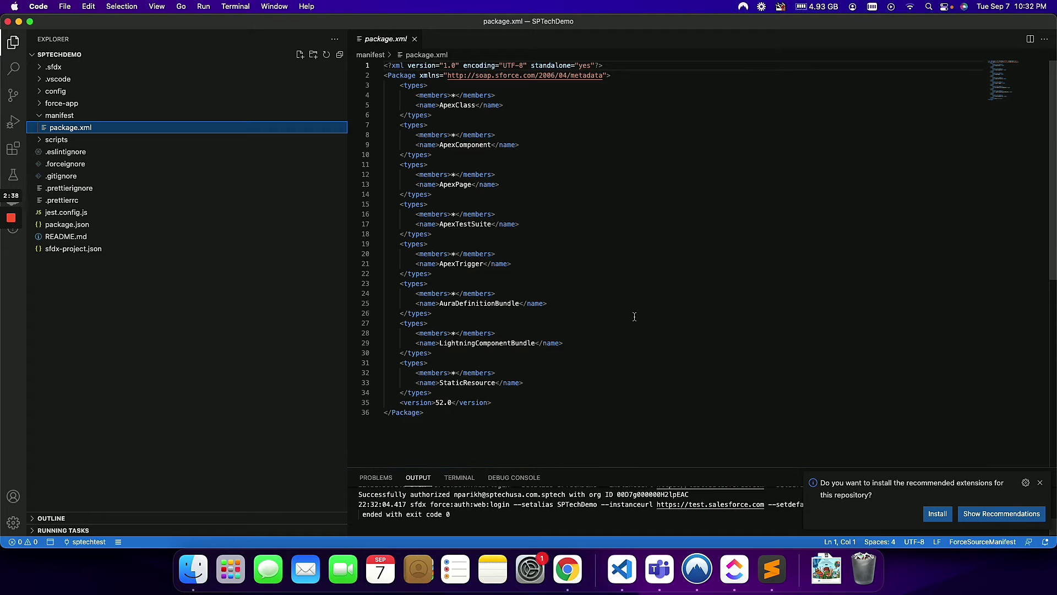
right_click(624, 186)
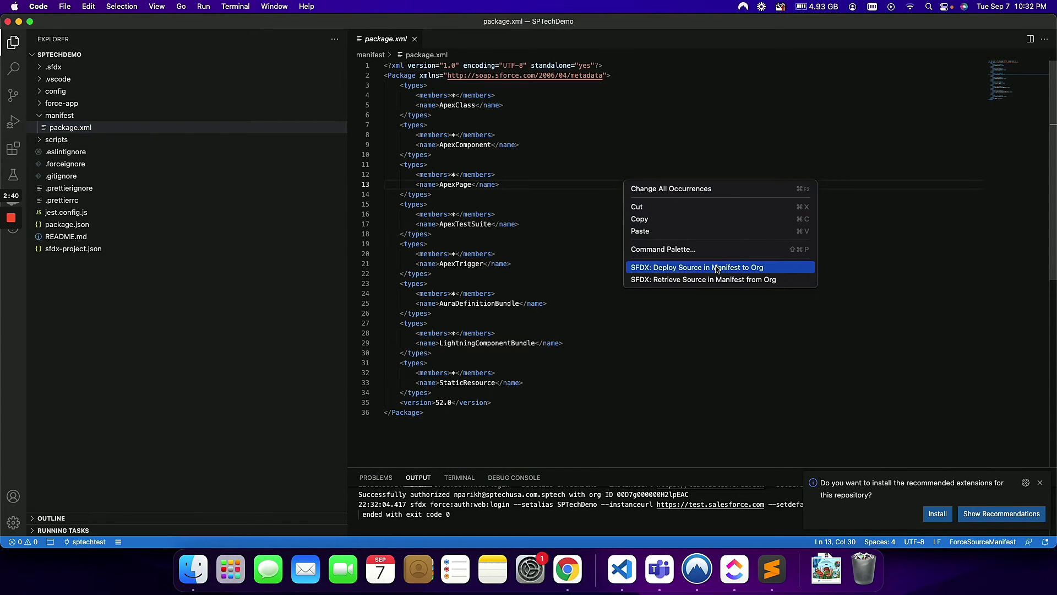
click(756, 281)
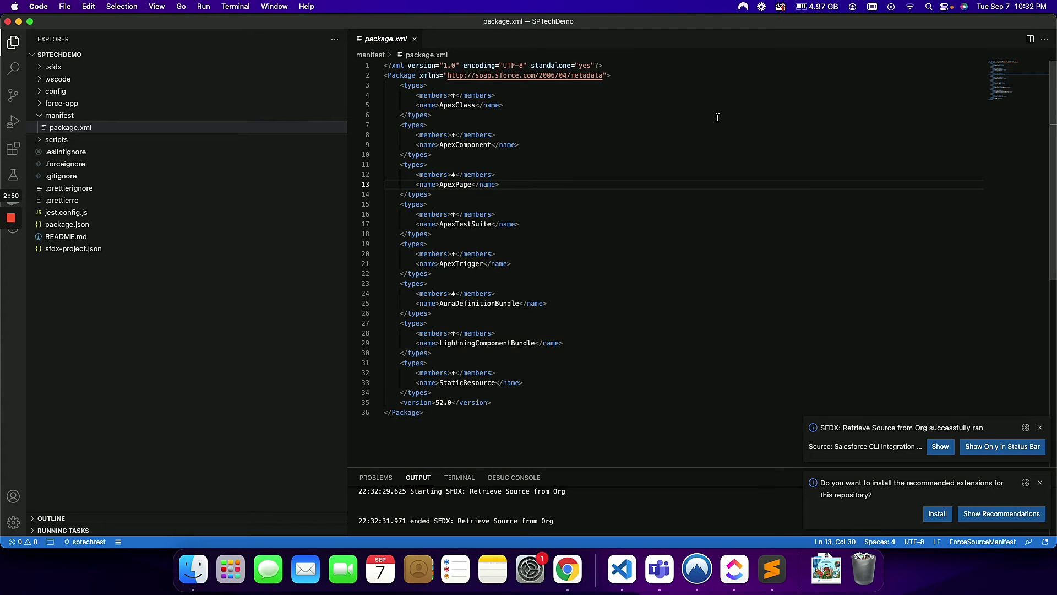
- Expand force-app to reveal the retrieved classes, aura, lwc, objects and triggers folders
click(39, 106)
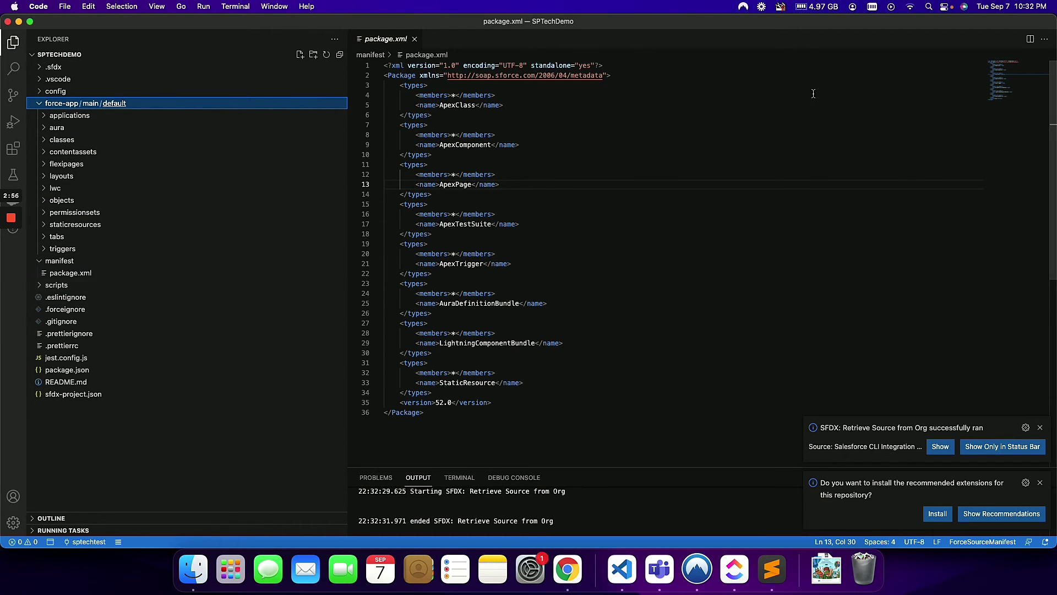
right_click(682, 134)
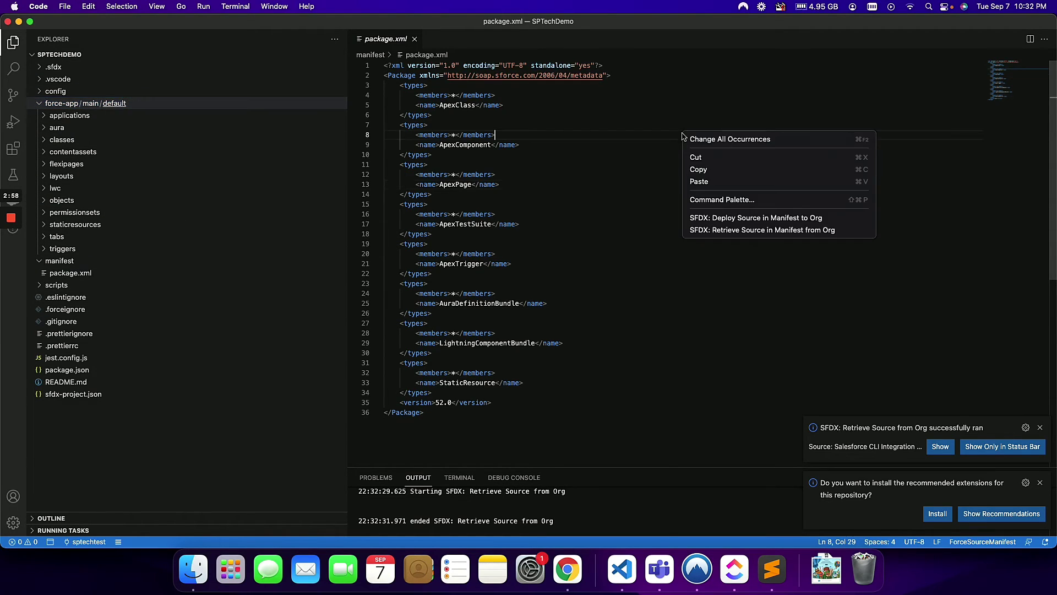